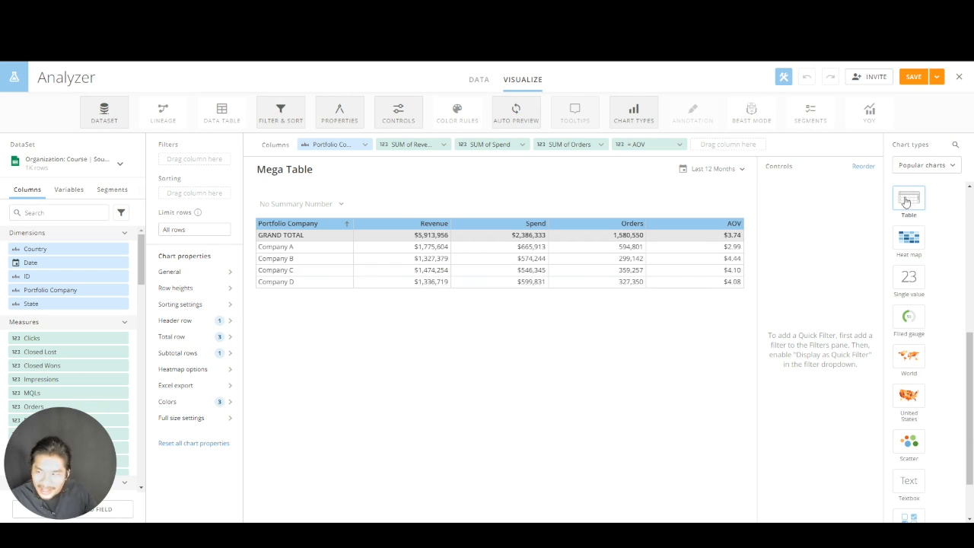
Change the Mega Table to a bar chart from the popular charts
left_click(923, 166)
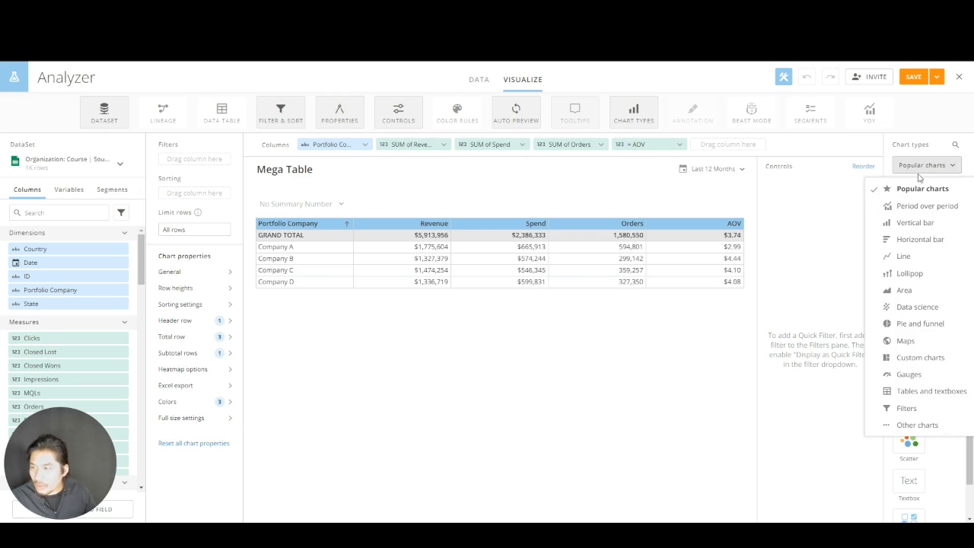
left_click(920, 190)
left_click(910, 199)
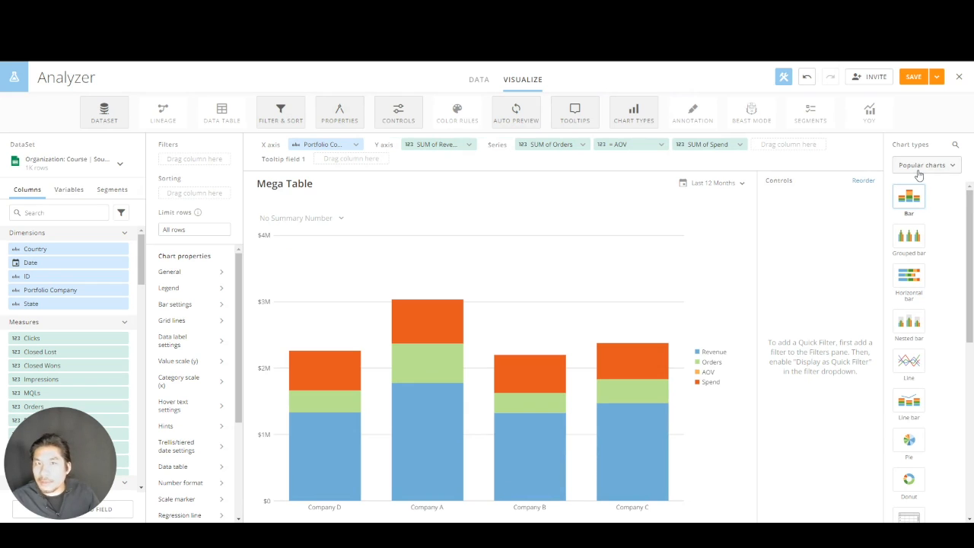
Convert the bar chart back to a table and list the Tables and textboxes chart types
left_click(919, 169)
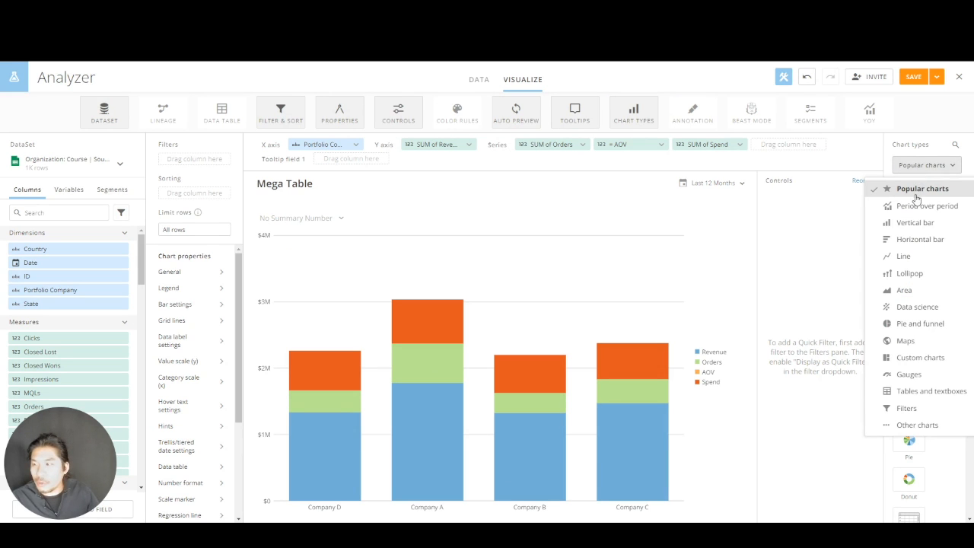
left_click(915, 191)
scroll(910, 402, "down", 2)
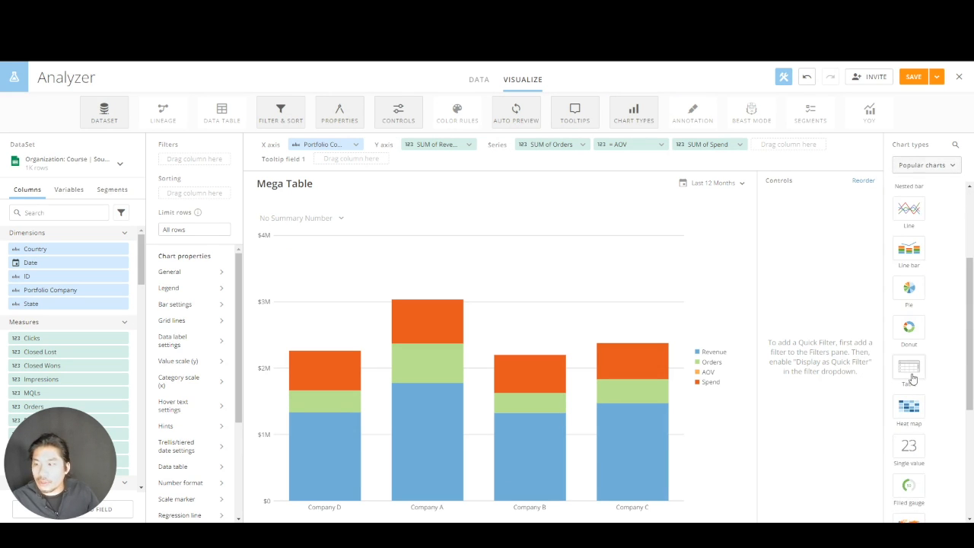
left_click(914, 378)
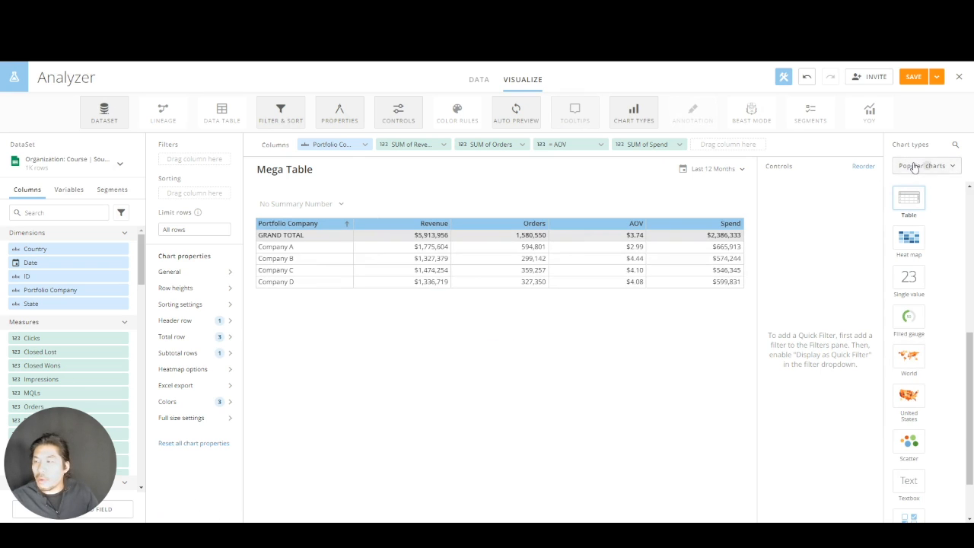
left_click(913, 167)
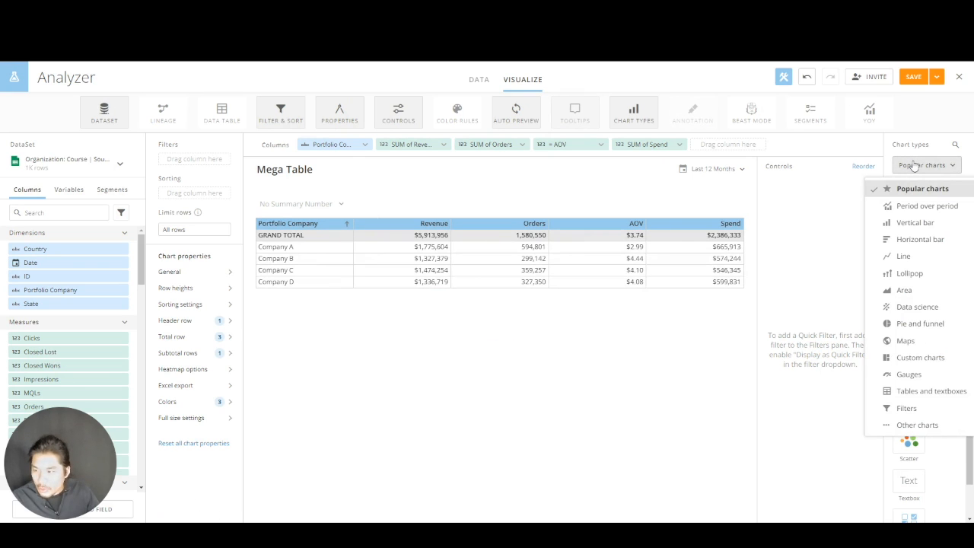
left_click(928, 396)
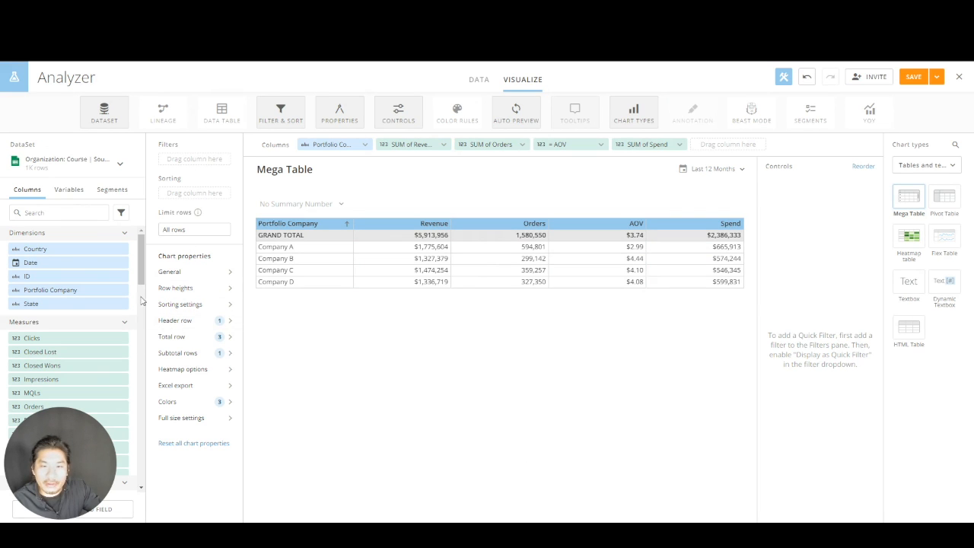
Try a dark blue fill color for the table's header row and undo it
left_click(186, 321)
left_click(347, 282)
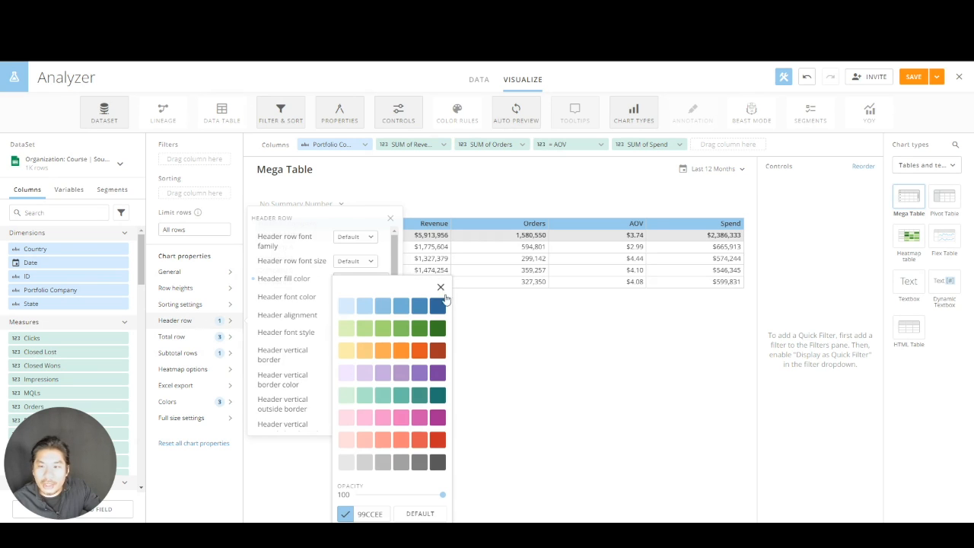
left_click(437, 305)
left_click(570, 352)
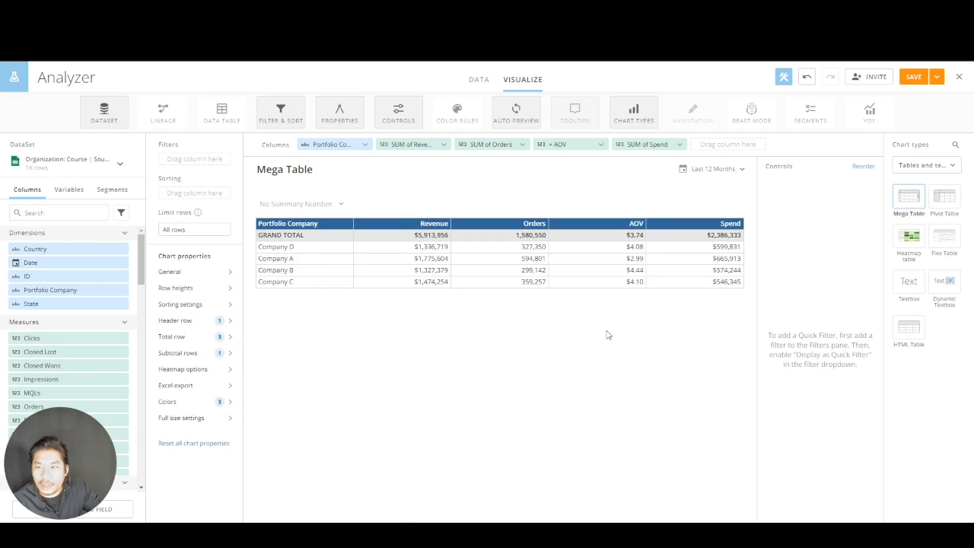
left_click(809, 78)
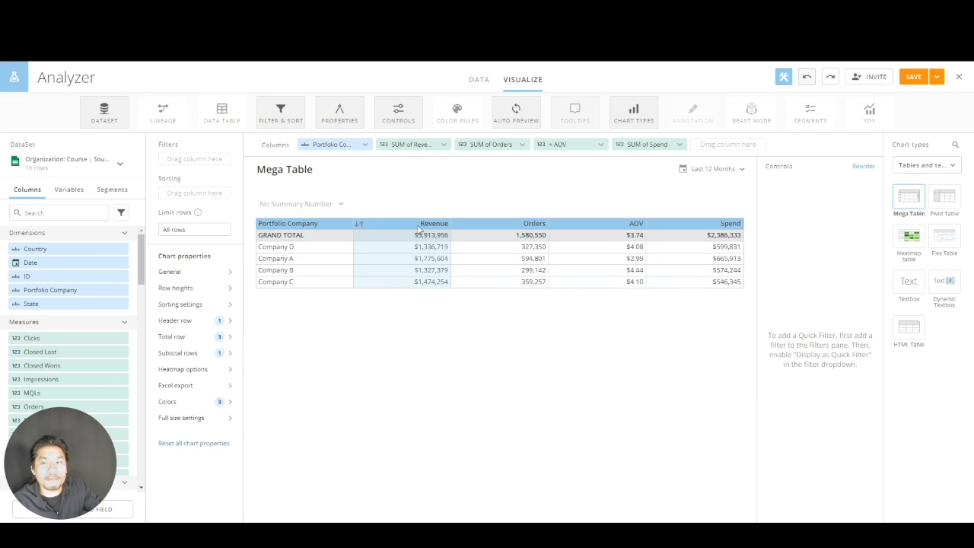
Examine the total row's properties, including its fill color choices and position options
left_click(207, 343)
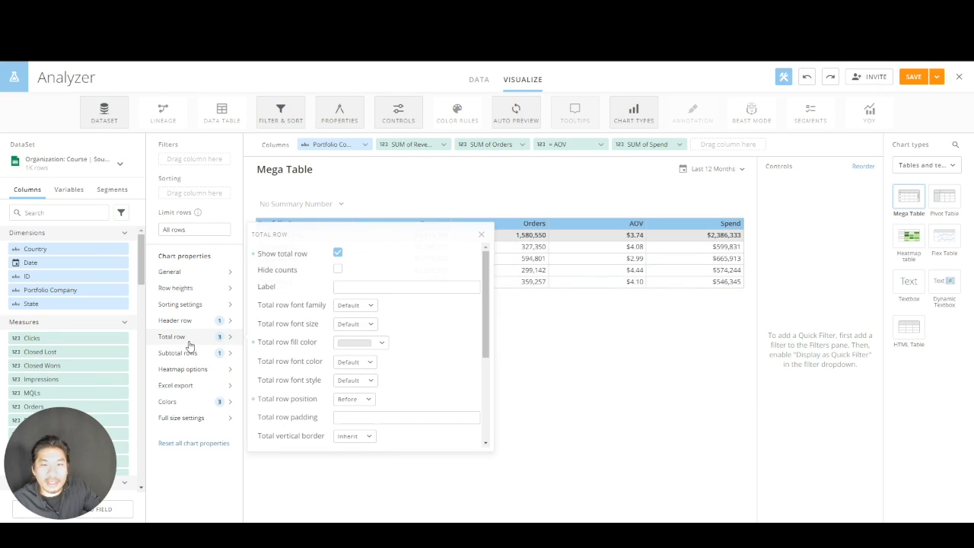
left_click(367, 344)
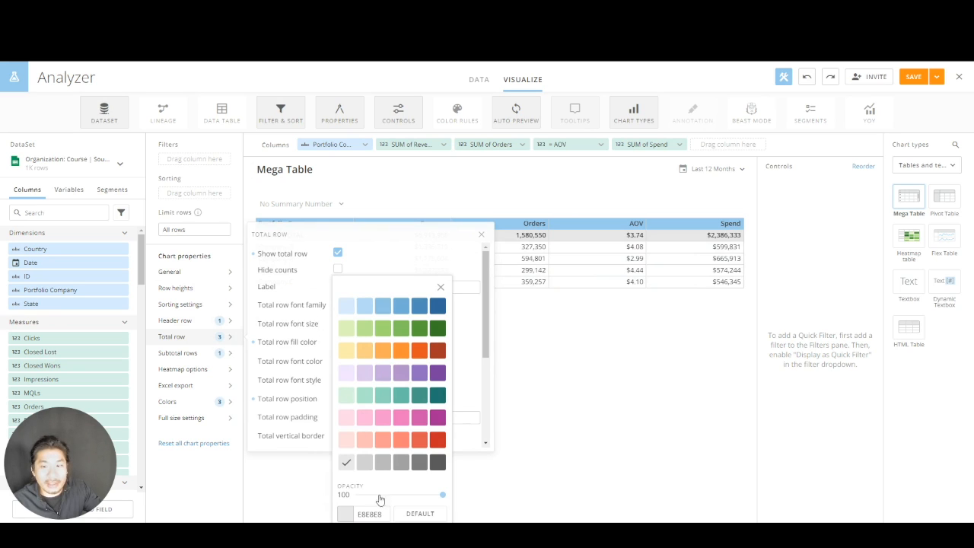
left_click(462, 388)
left_click(358, 401)
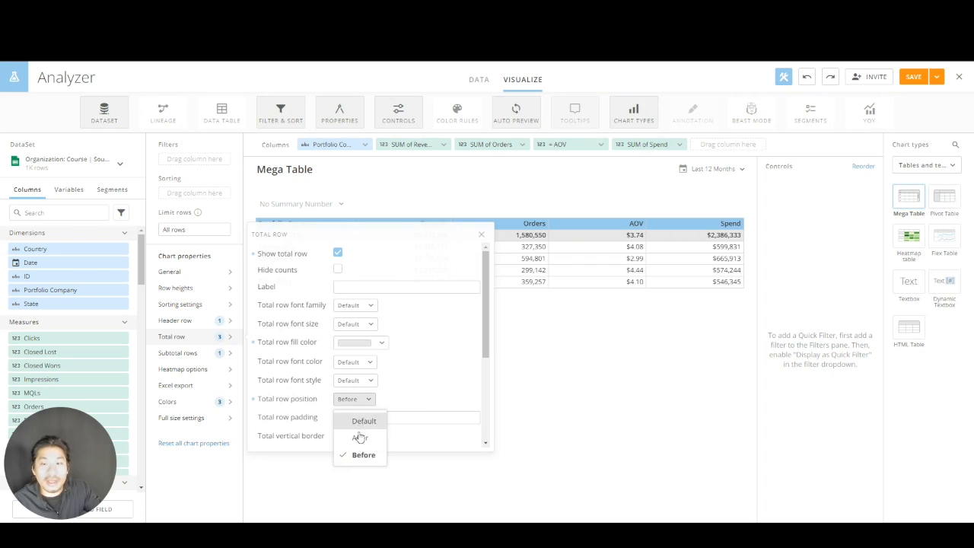
triple_click(278, 400)
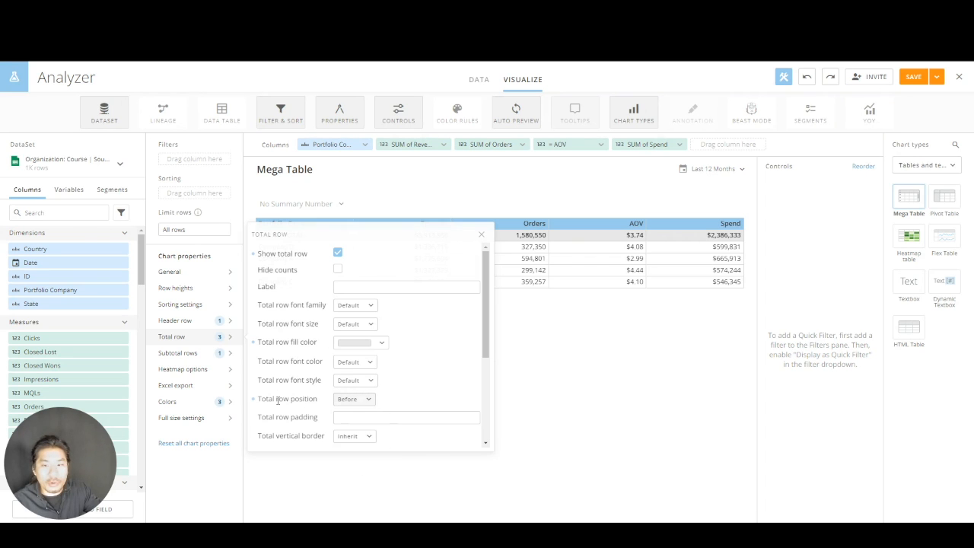
left_click(348, 402)
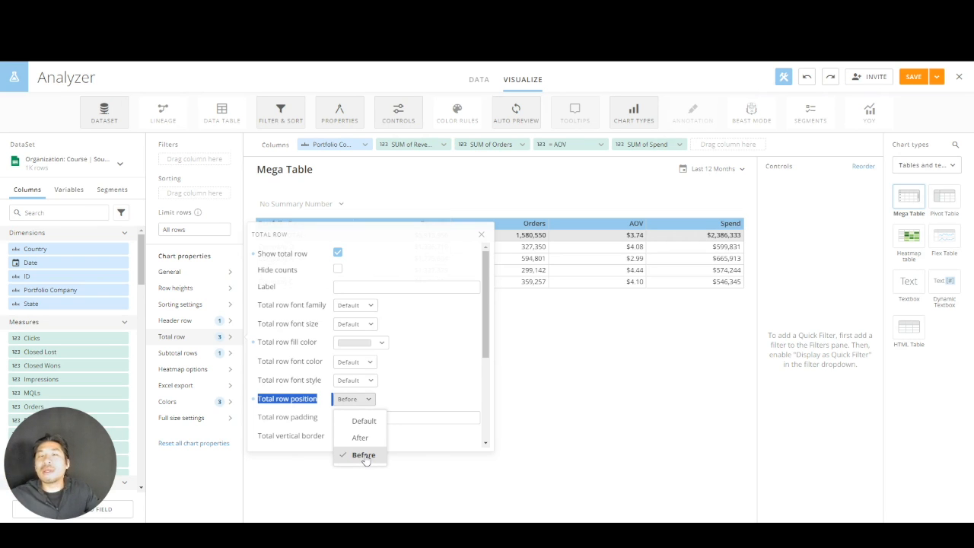
left_click(614, 420)
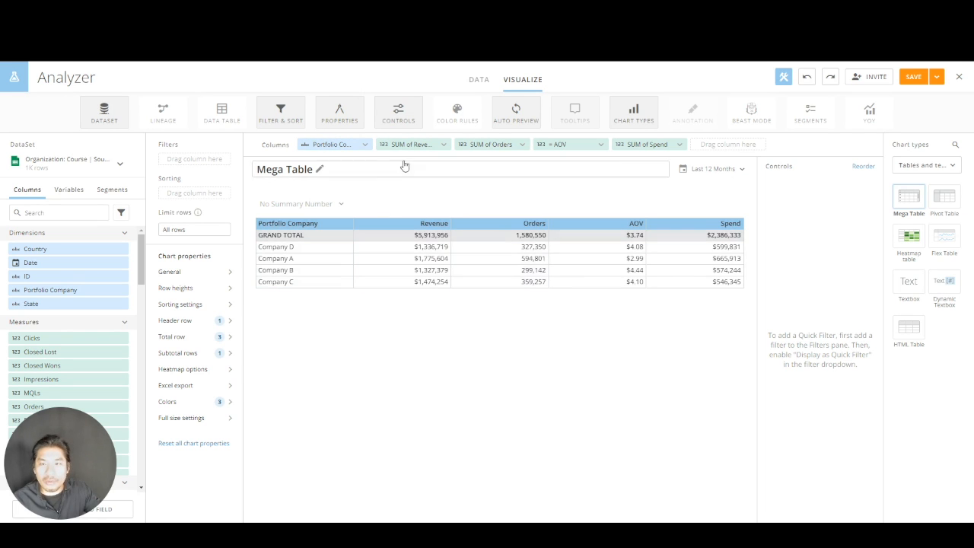
Hide the total for the Orders column of the table
left_click(495, 143)
left_click(511, 282)
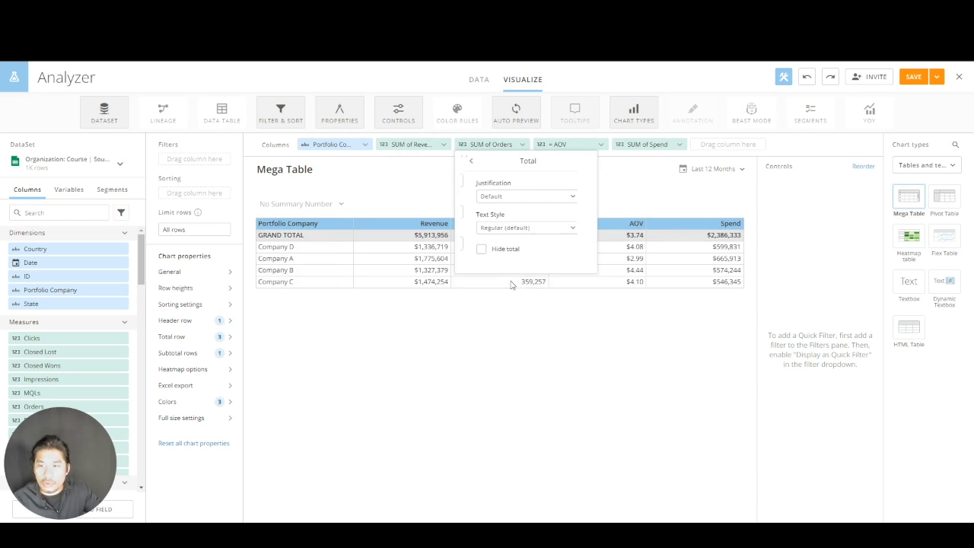
left_click(487, 250)
left_click(502, 357)
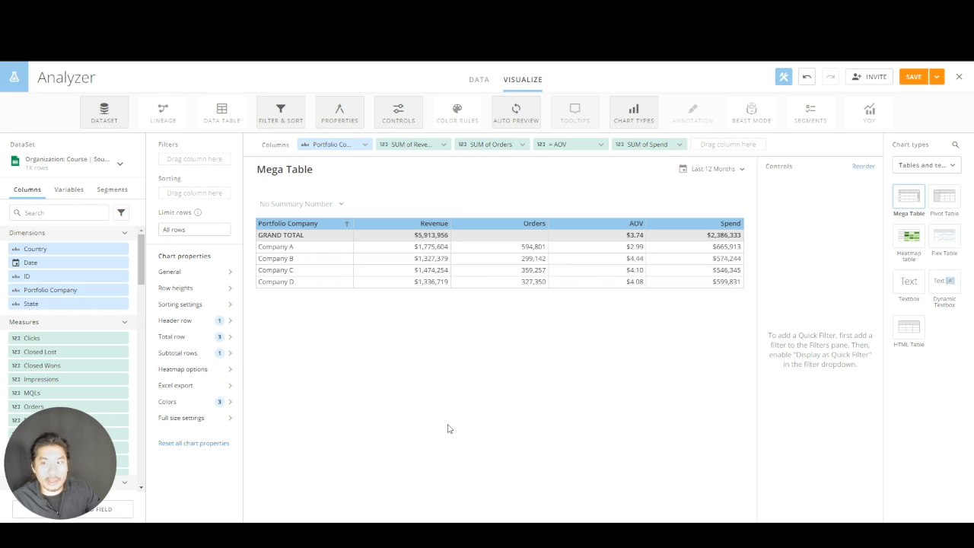
Color the table as a heatmap using the five-shade purple color theme
left_click(214, 378)
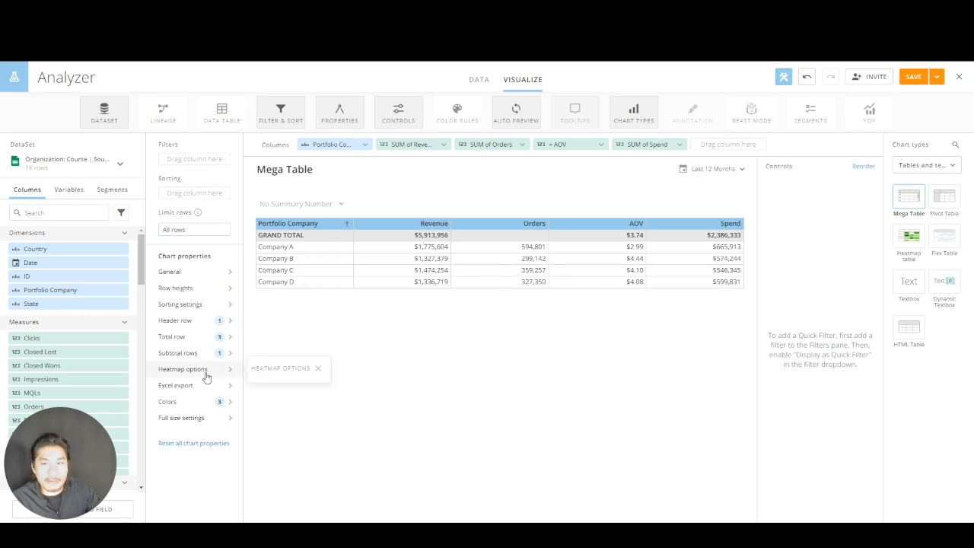
left_click(337, 286)
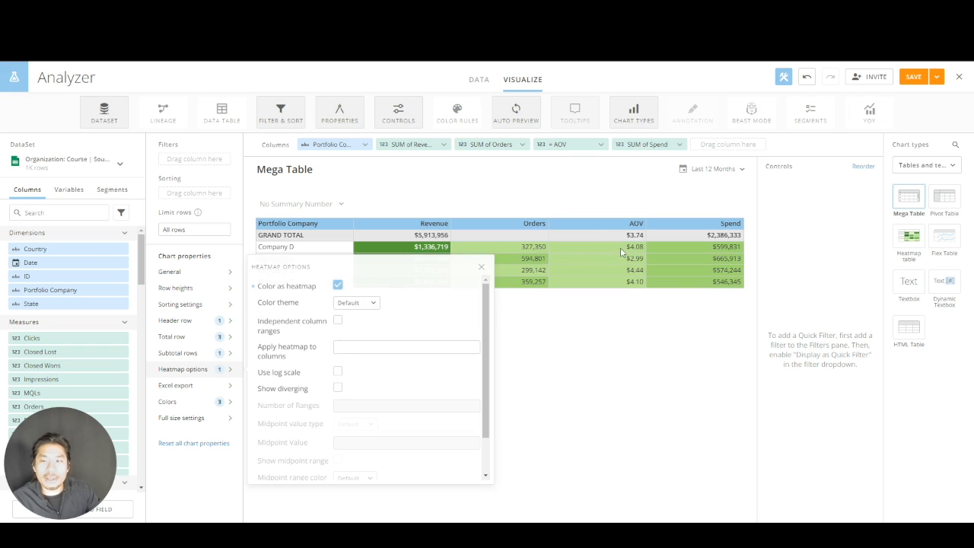
left_click(358, 303)
left_click(406, 388)
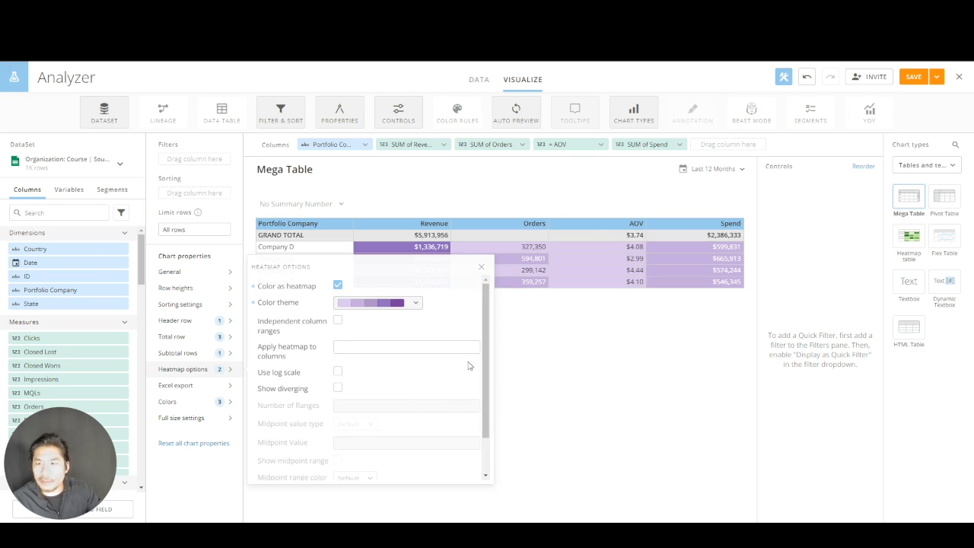
left_click(599, 347)
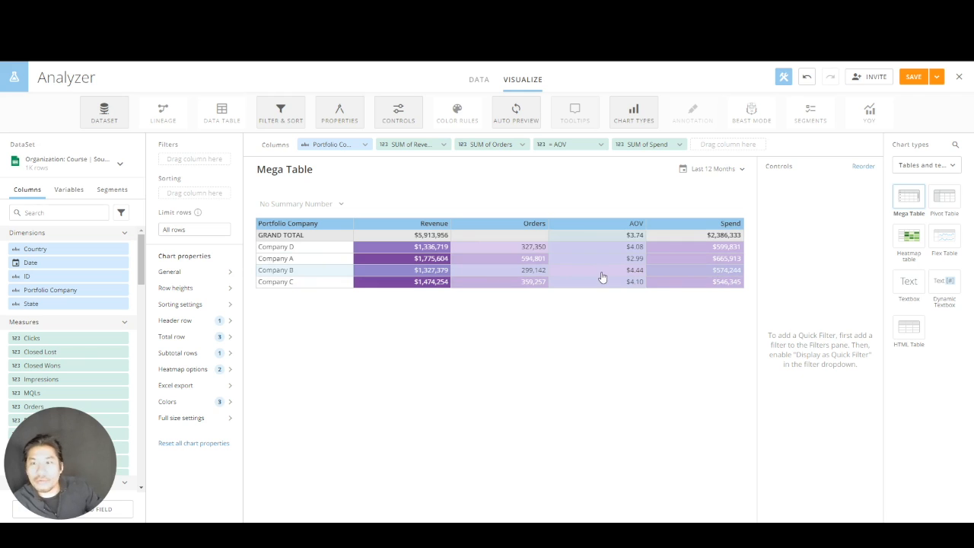
Enable independent column ranges for the table's heatmap
left_click(202, 370)
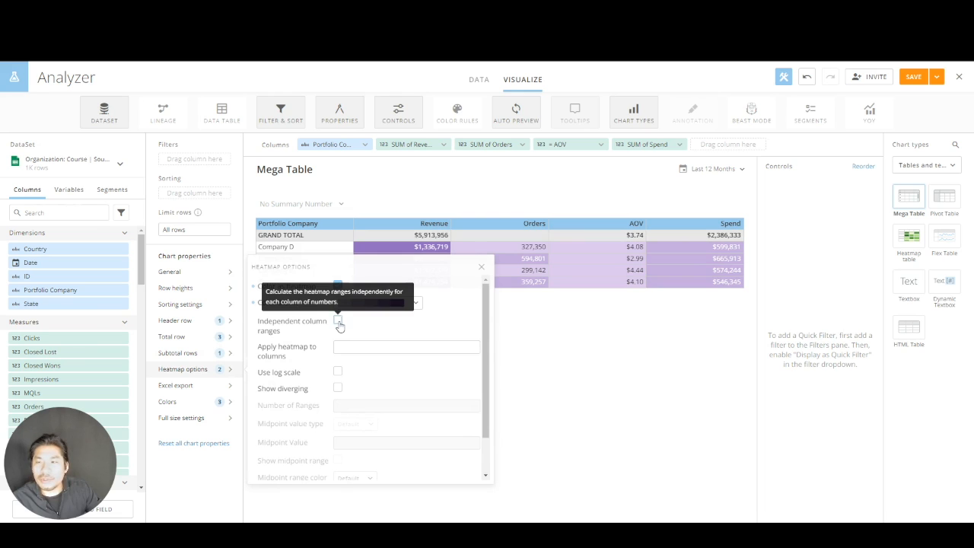
left_click(338, 321)
left_click(525, 361)
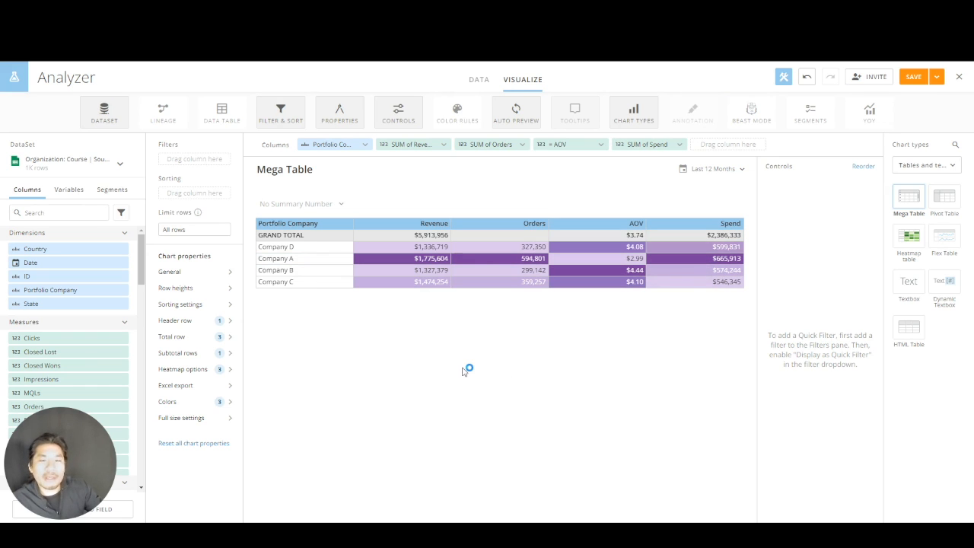
Make the heatmap diverging with a Median midpoint value type and show its midpoint range
left_click(205, 374)
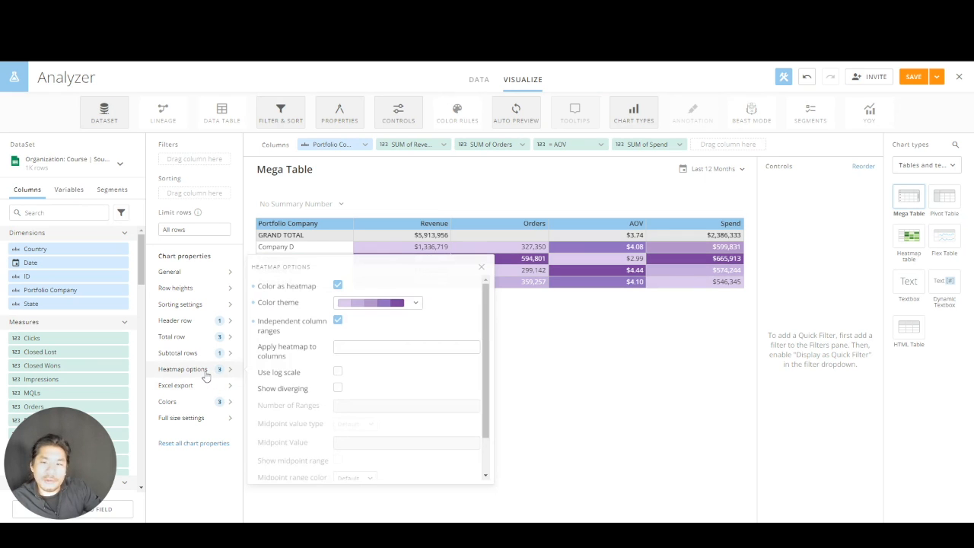
left_click(338, 389)
scroll(381, 381, "down", 2)
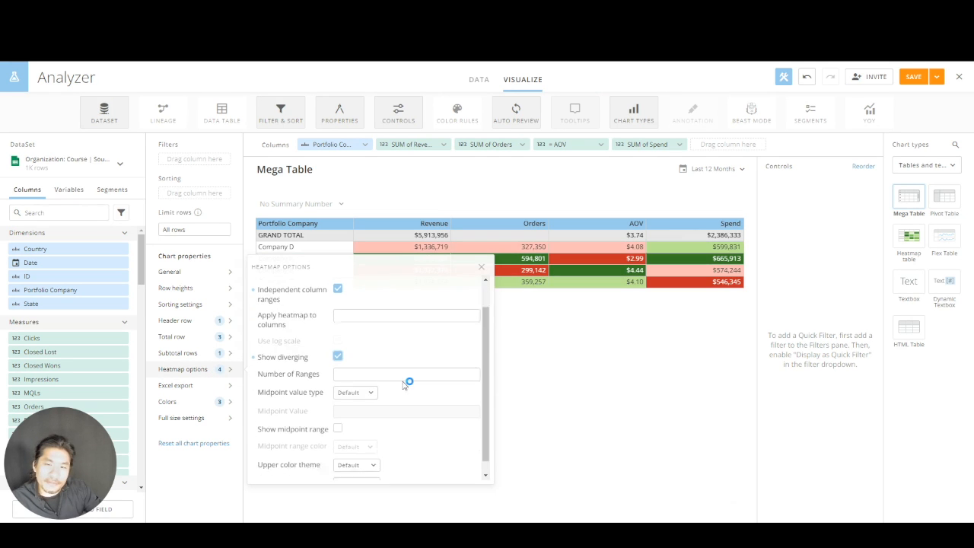
left_click(357, 380)
left_click(363, 420)
left_click(338, 415)
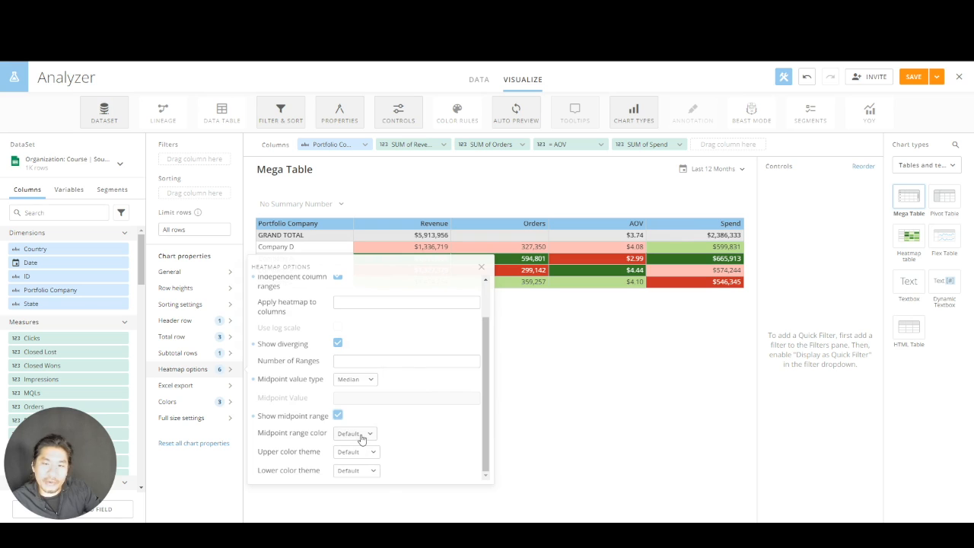
Set the heatmap's midpoint range color to light yellow FDECAD
left_click(359, 435)
left_click(346, 350)
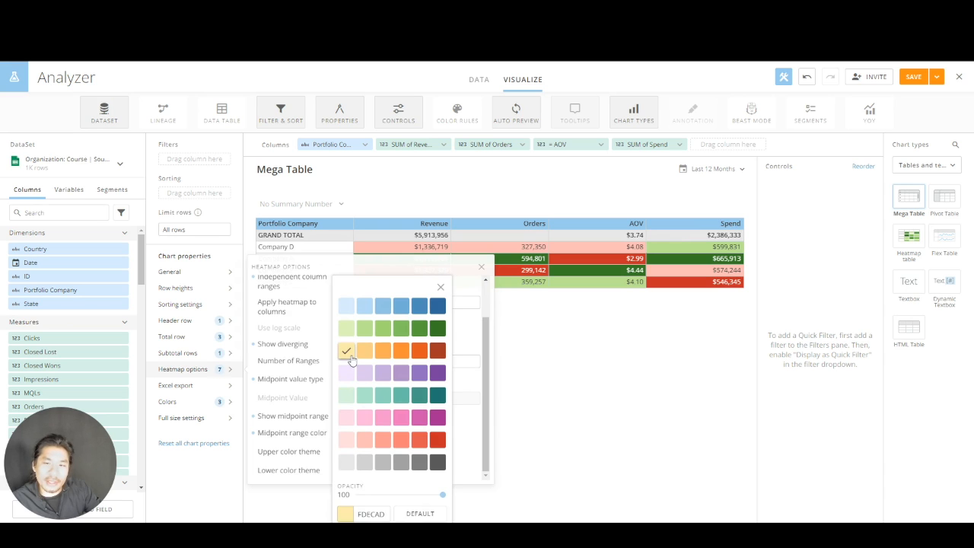
left_click(463, 430)
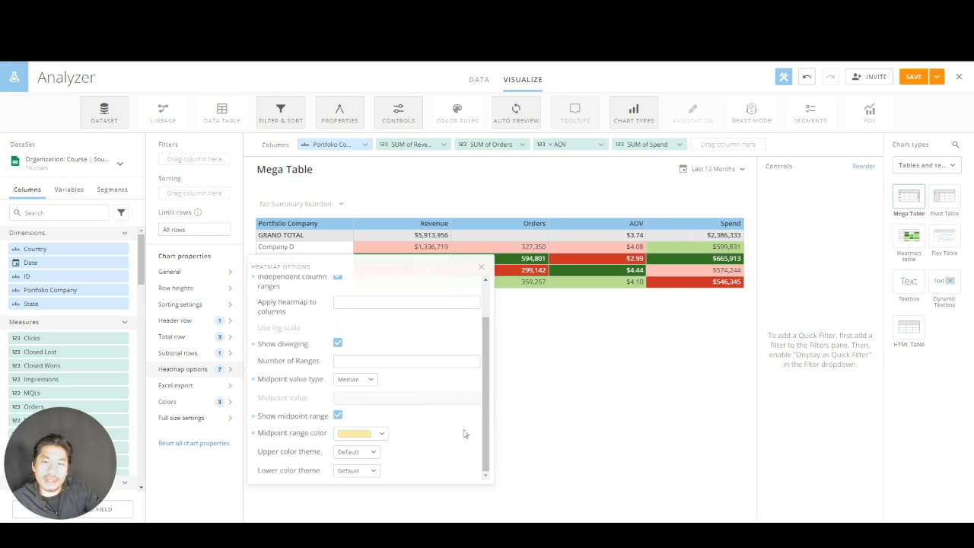
Set the heatmap's upper color theme to five-shade green and its lower color theme to five-shade red
left_click(359, 452)
left_click(380, 308)
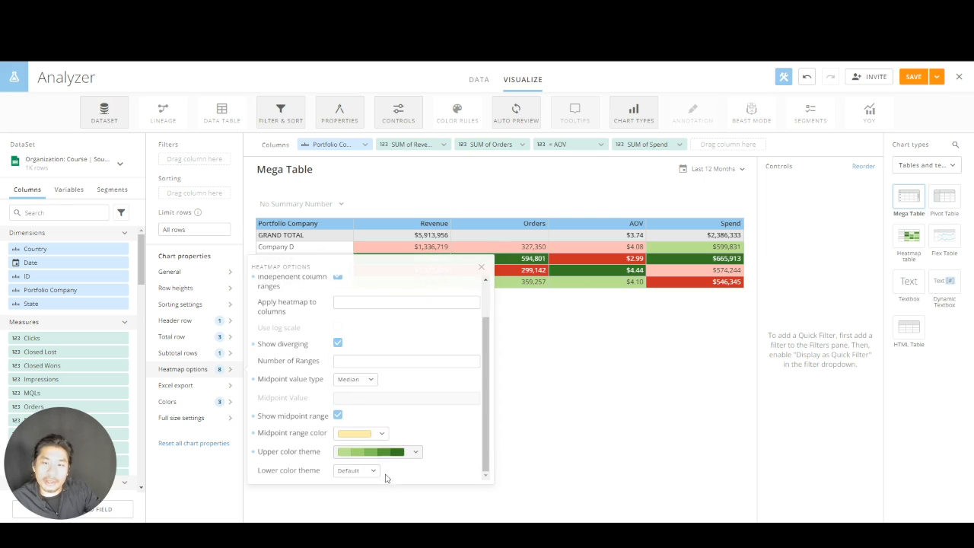
left_click(359, 473)
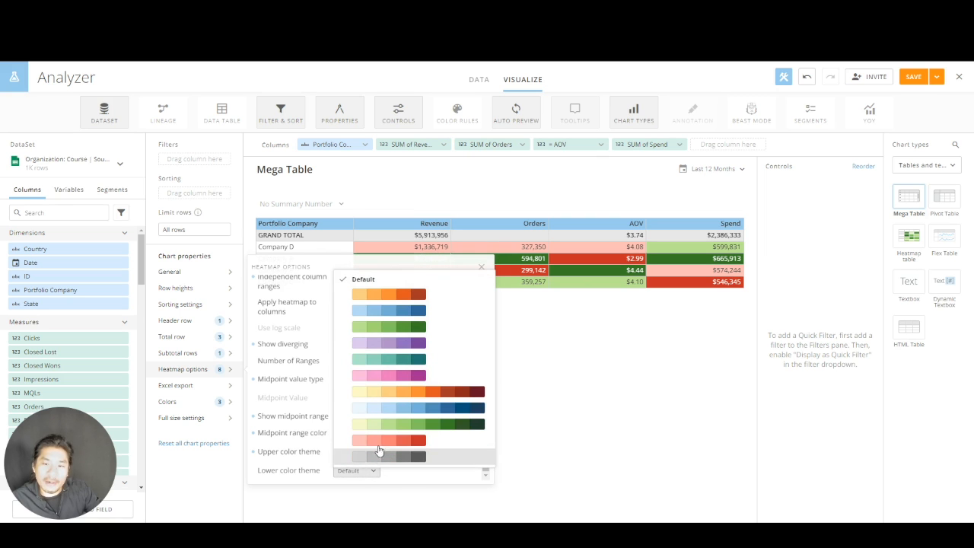
left_click(380, 445)
left_click(586, 385)
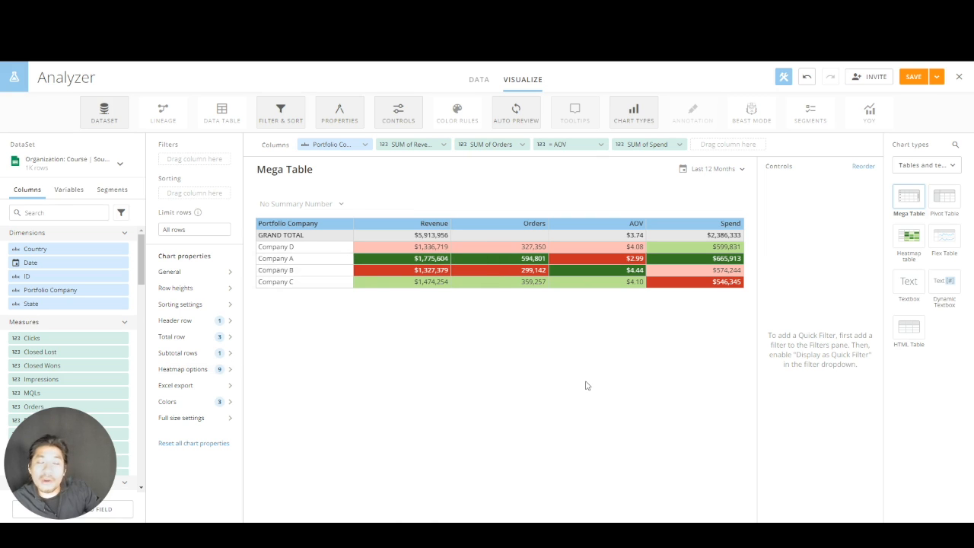